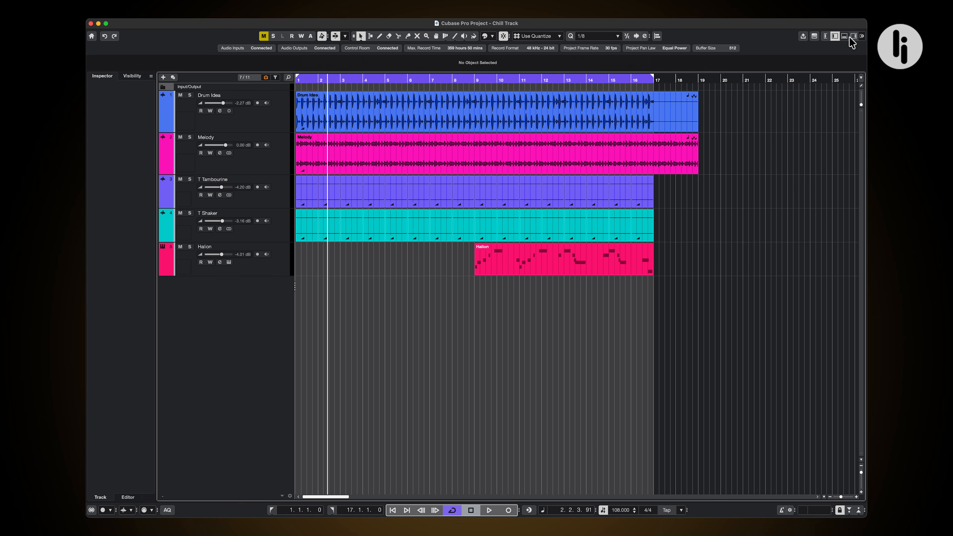
pyautogui.click(850, 37)
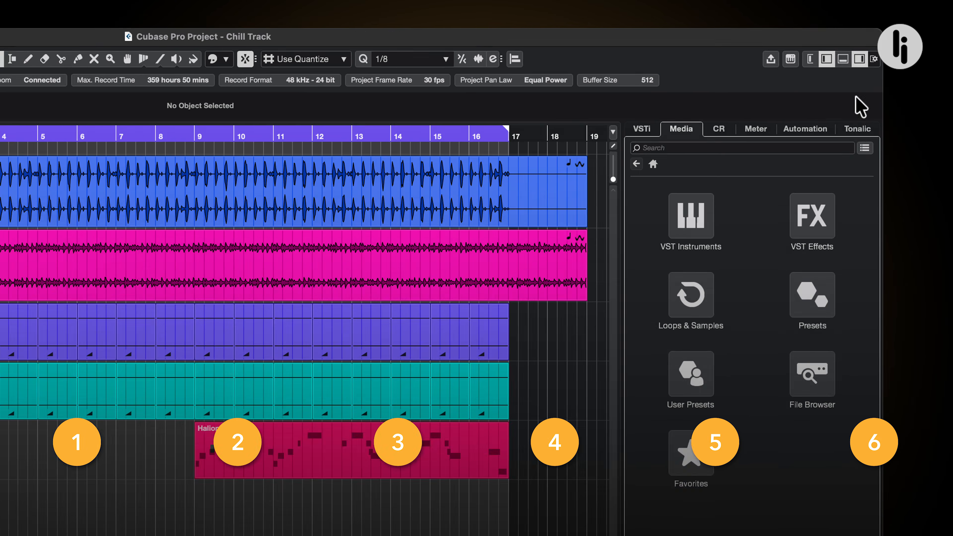
pyautogui.click(857, 145)
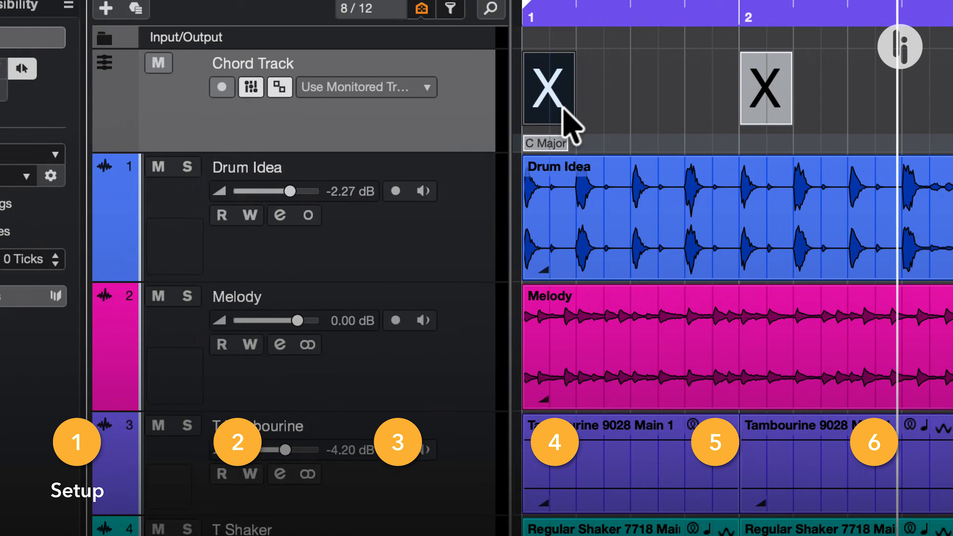
pyautogui.doubleClick(555, 109)
pyautogui.click(417, 249)
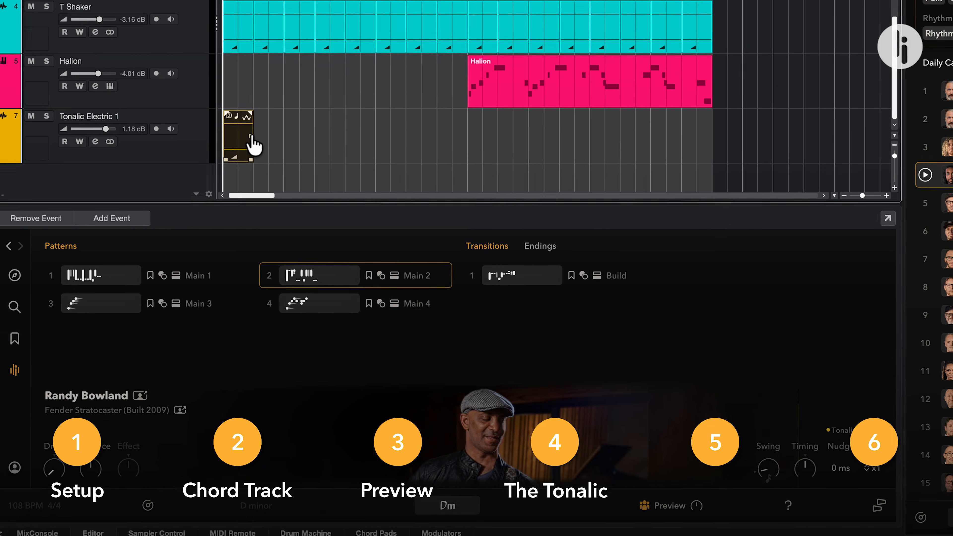
pyautogui.moveTo(251, 145); pyautogui.dragTo(385, 119)
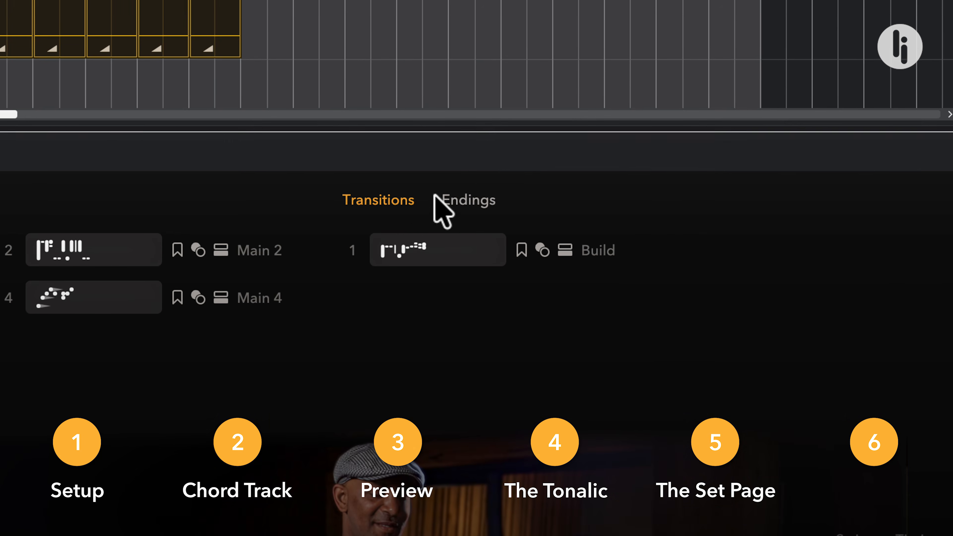
pyautogui.click(546, 245)
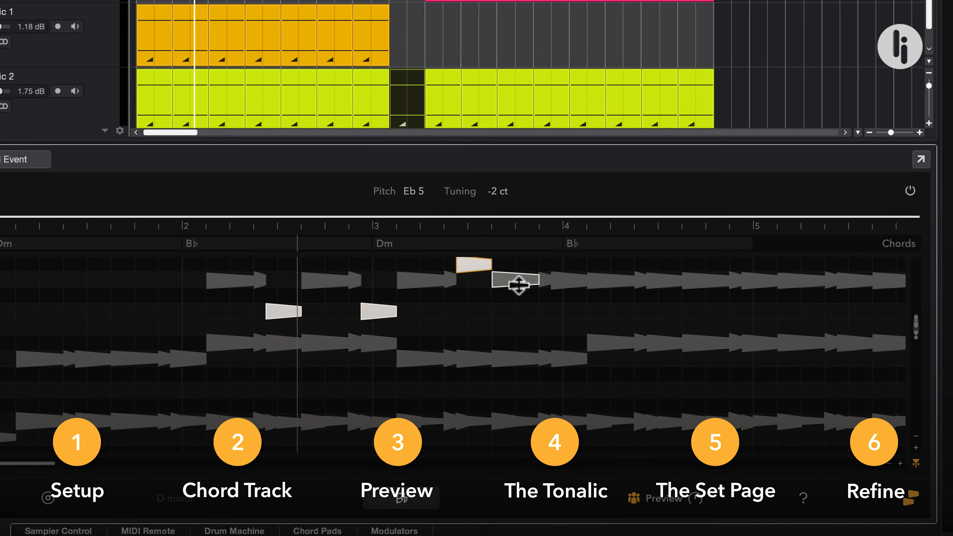
pyautogui.moveTo(517, 279); pyautogui.dragTo(524, 308)
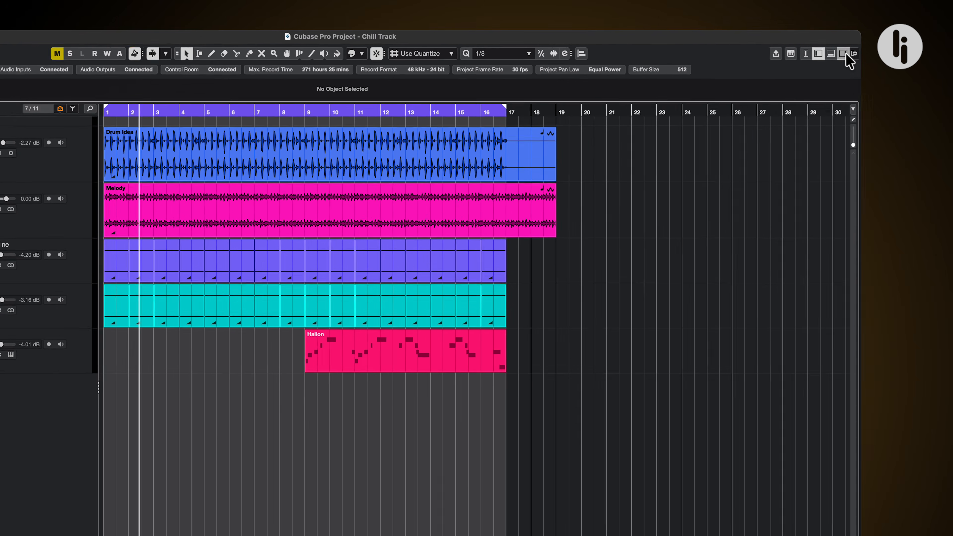
# Bring up Tonalic beside the project and log in with the account password.
pyautogui.click(854, 36)
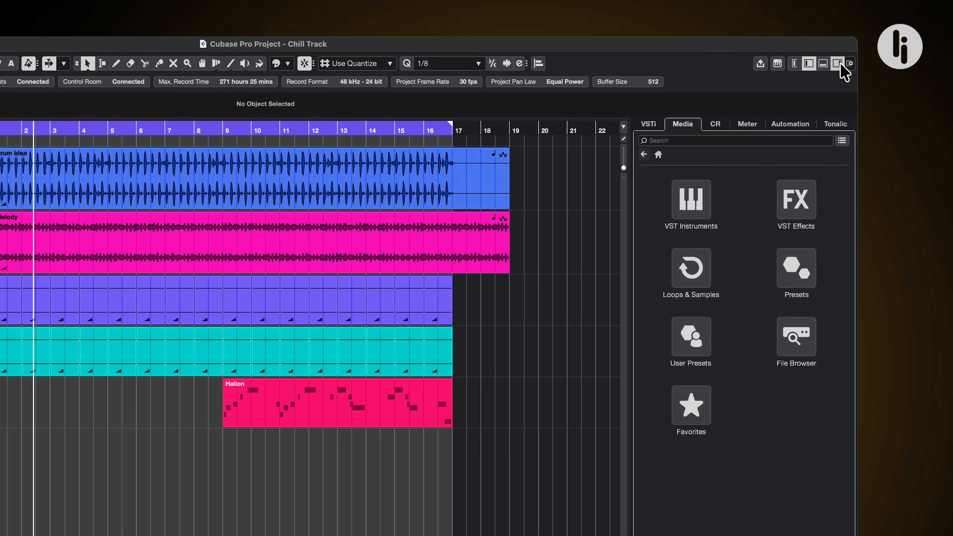
pyautogui.click(837, 126)
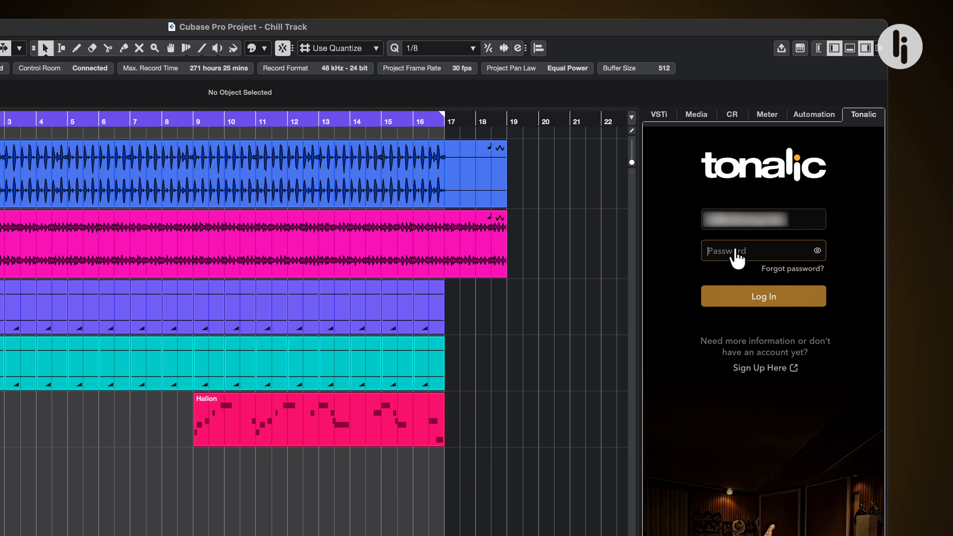
pyautogui.press('super+v')
pyautogui.click(735, 294)
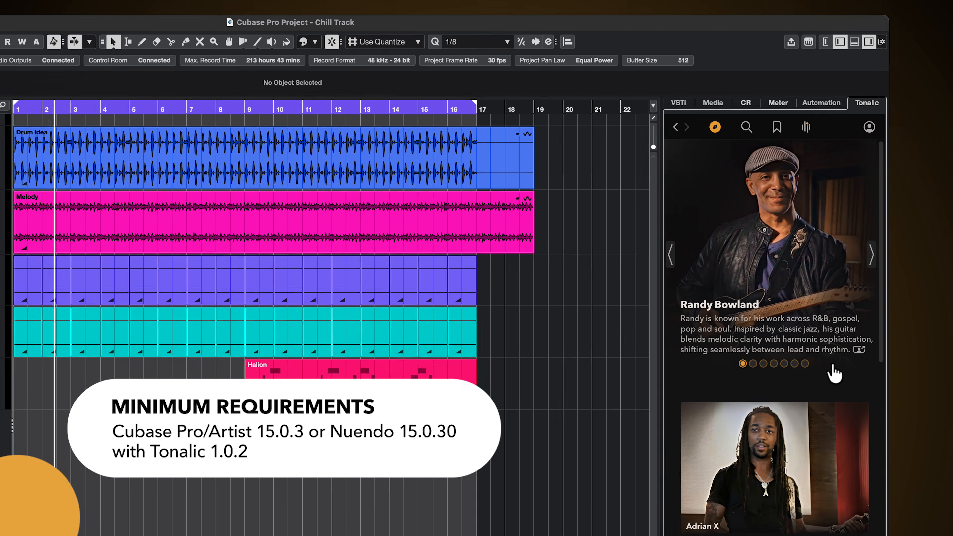
# Browse Tonalic's featured artists and styles, and filter the pattern search by the Guitar song role.
pyautogui.moveTo(882, 330); pyautogui.dragTo(884, 358)
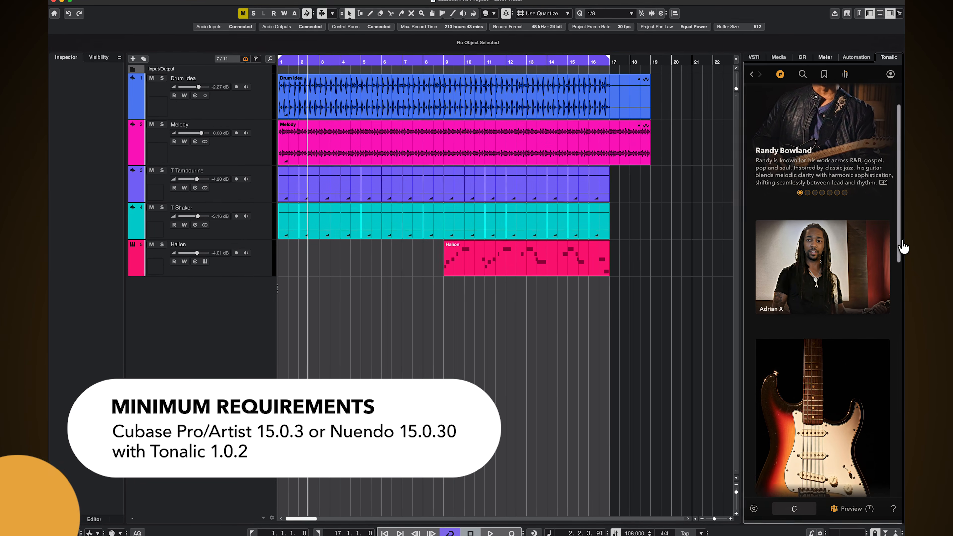
pyautogui.moveTo(903, 247); pyautogui.dragTo(941, 404)
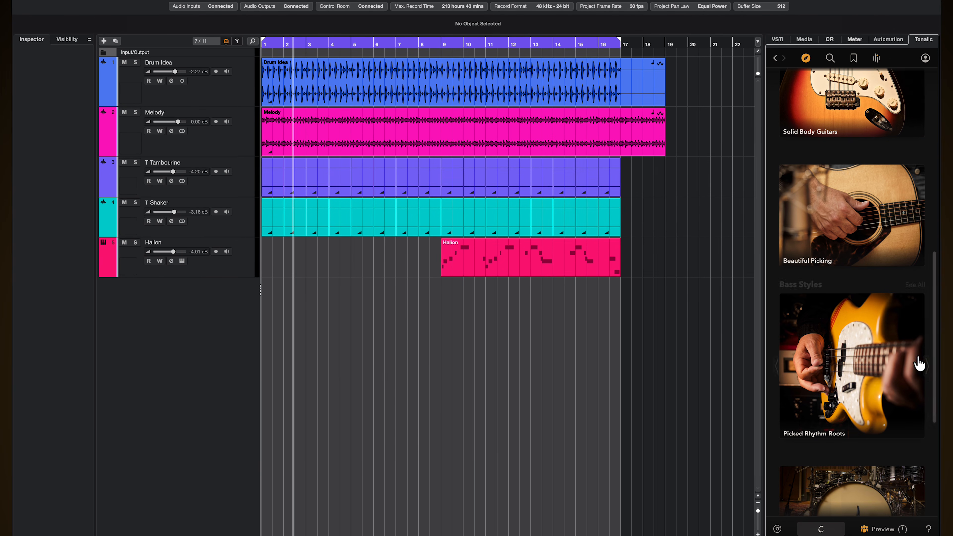
pyautogui.click(830, 59)
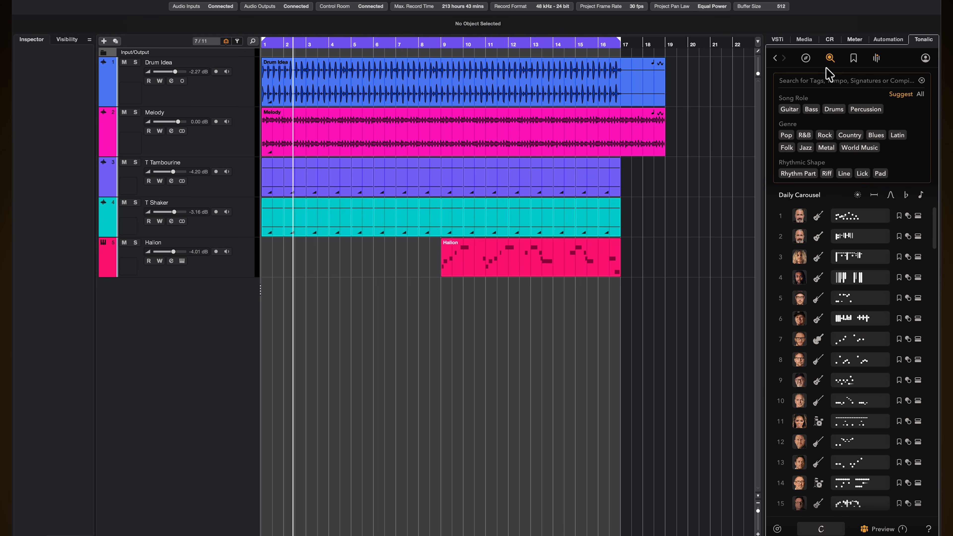
pyautogui.click(795, 110)
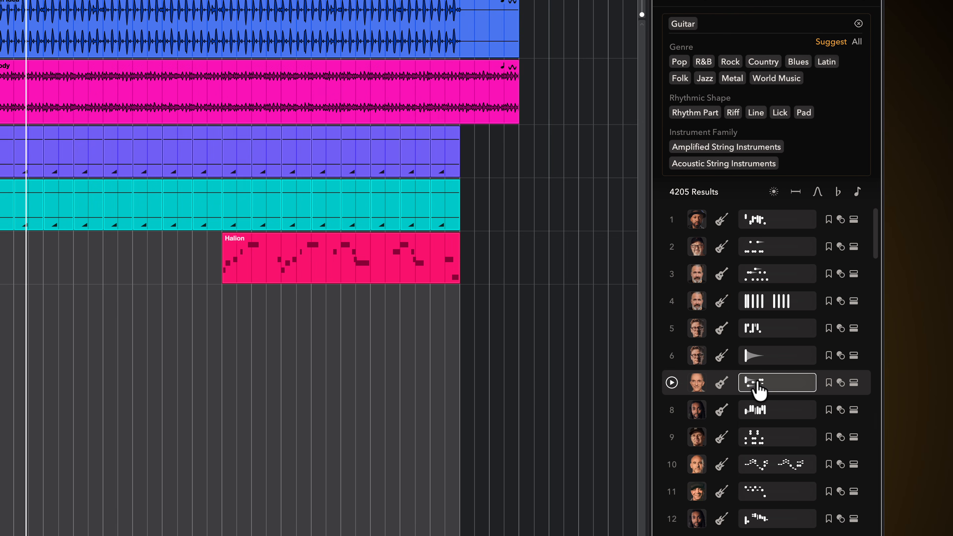
# Audition a pattern from the filtered guitar results against the project.
pyautogui.moveTo(755, 381); pyautogui.dragTo(478, 349)
pyautogui.moveTo(246, 320); pyautogui.dragTo(220, 318)
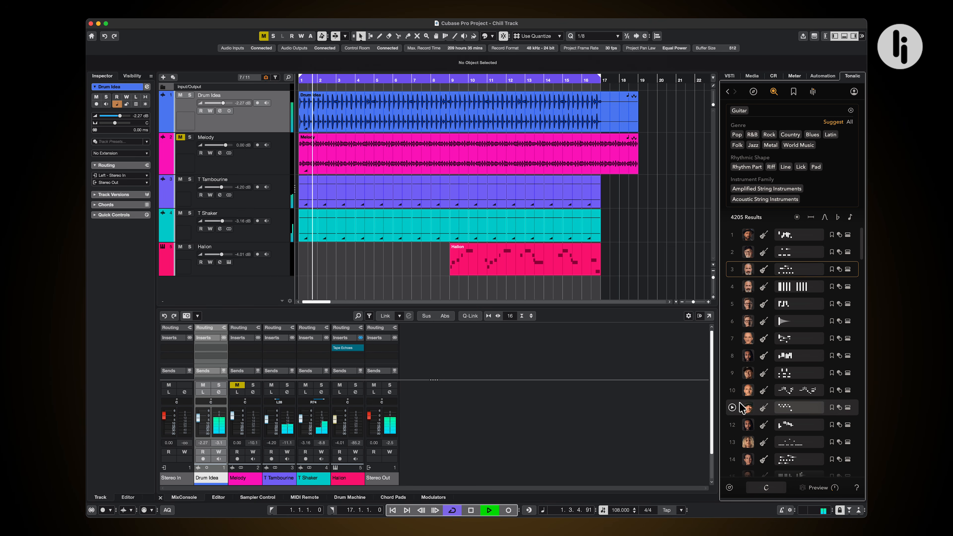
pyautogui.click(735, 409)
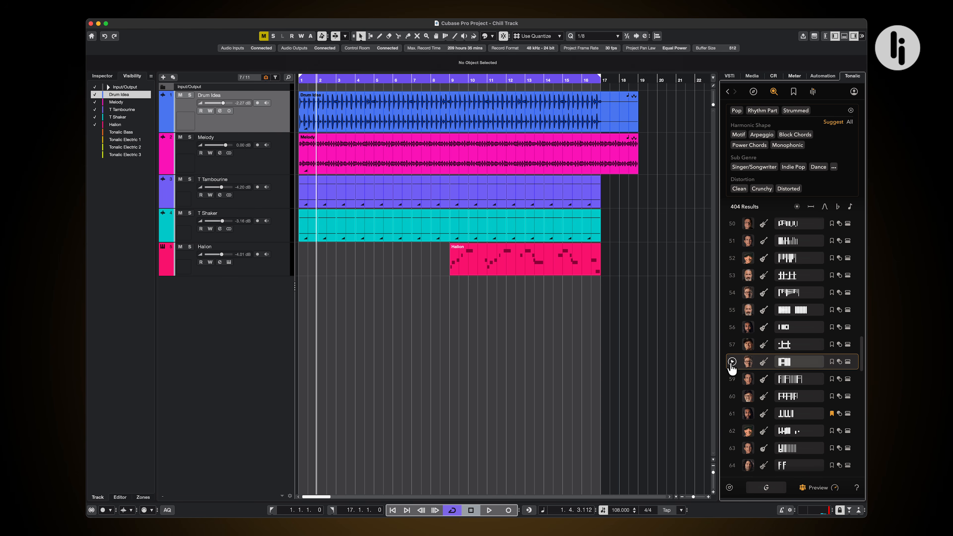
# Add a chord track and divide the track list to keep the chord track in its own section above the other tracks.
pyautogui.rightClick(247, 294)
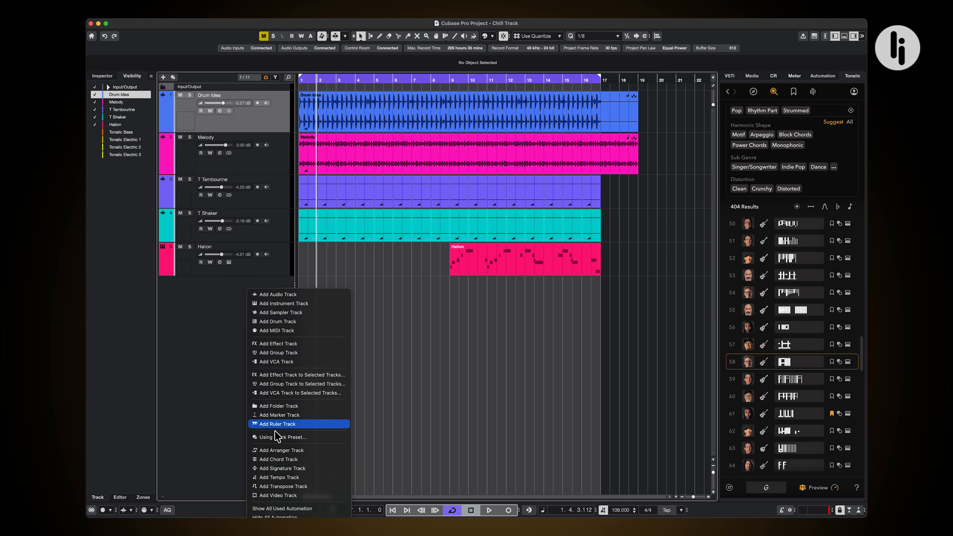
pyautogui.click(279, 459)
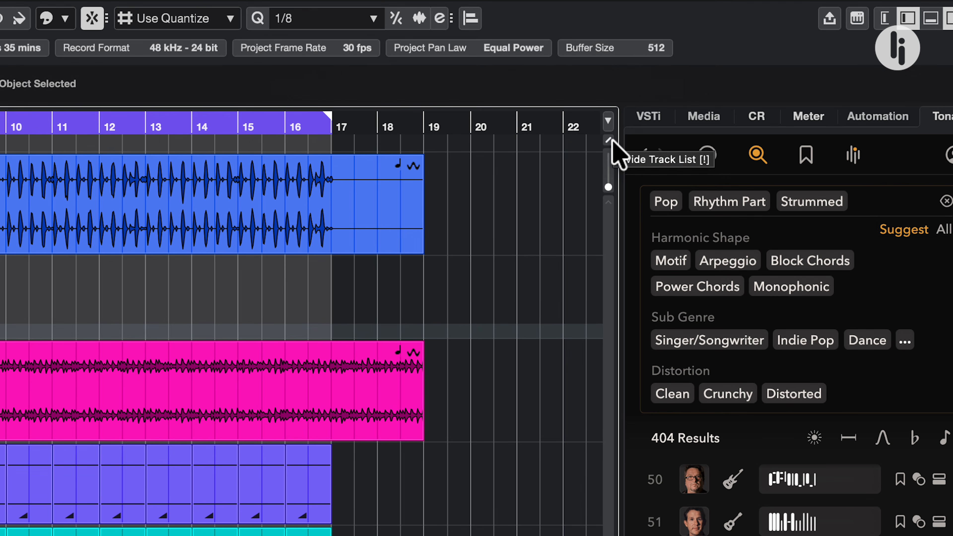
pyautogui.click(611, 140)
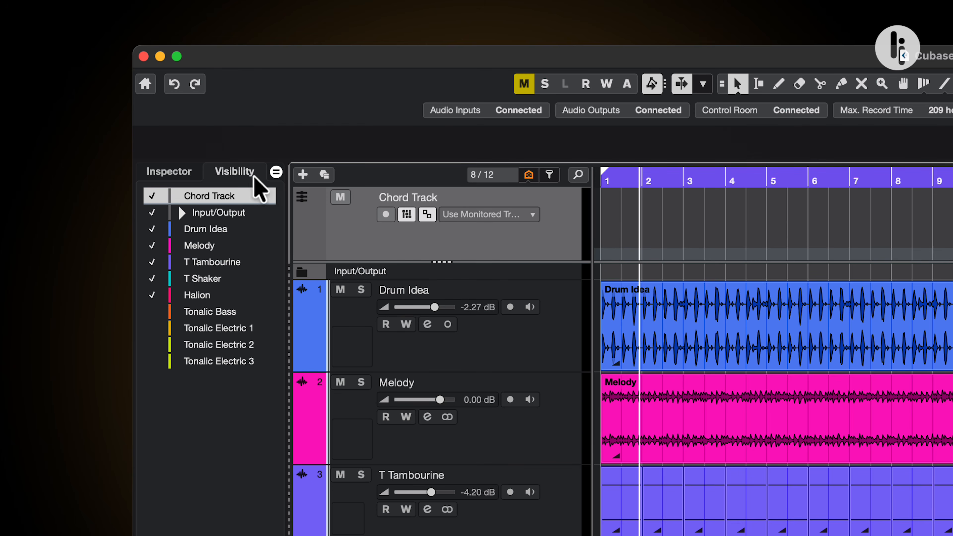
pyautogui.click(178, 179)
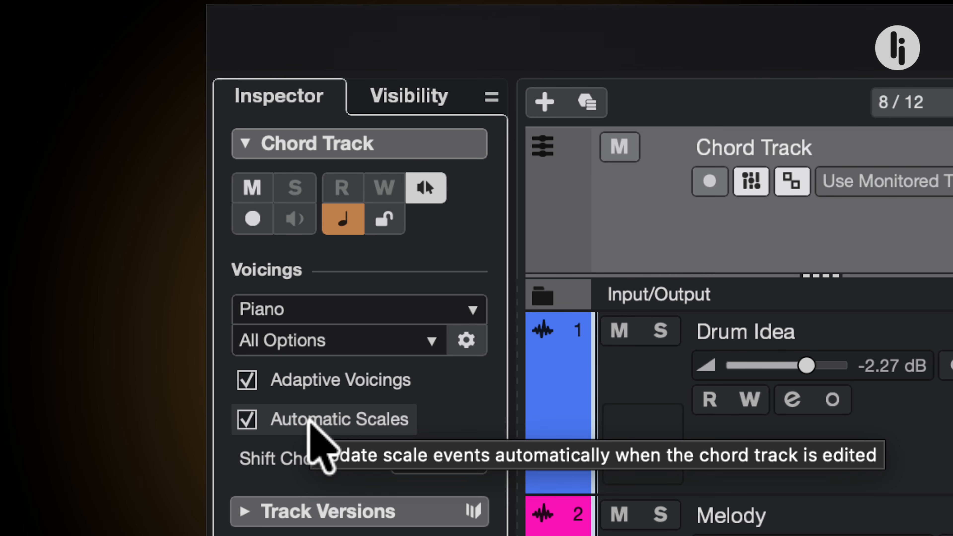
# Turn off Automatic Scales for the chord track and set its scale event to root note D, Aeolian (nat. minor).
pyautogui.click(309, 419)
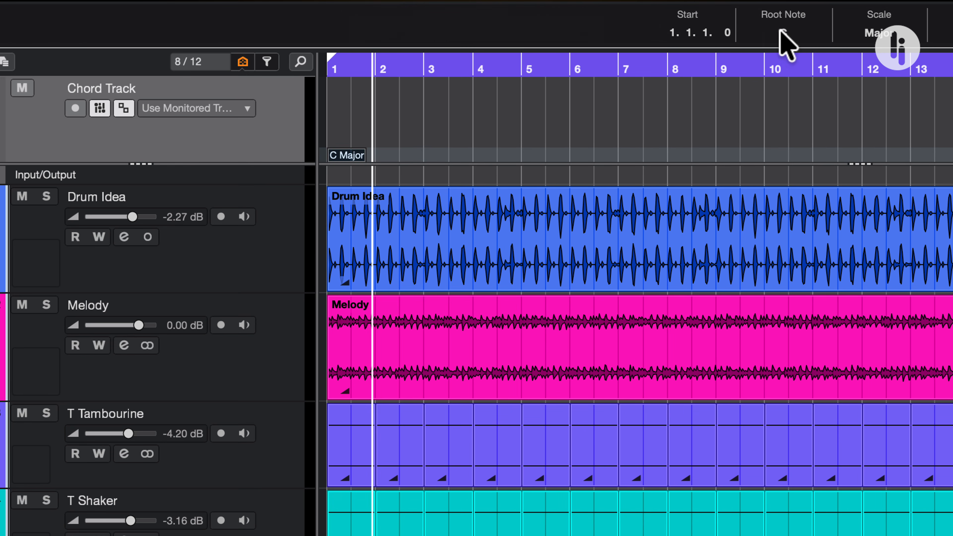
pyautogui.click(787, 38)
pyautogui.click(792, 83)
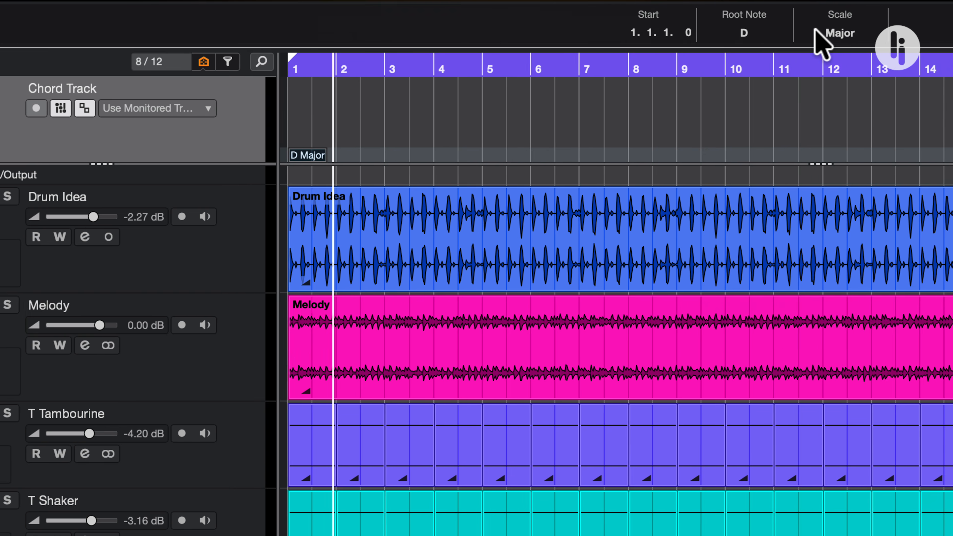
pyautogui.click(861, 34)
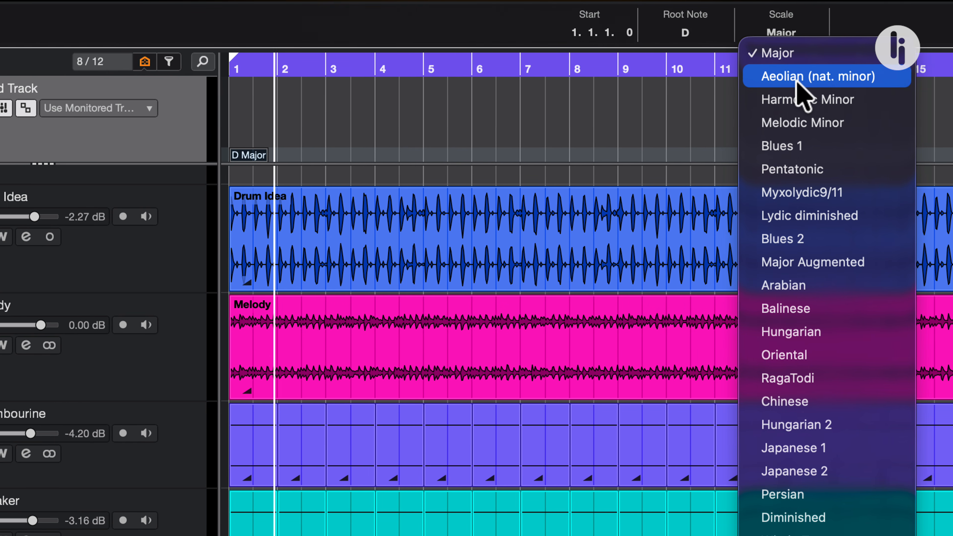
pyautogui.click(787, 78)
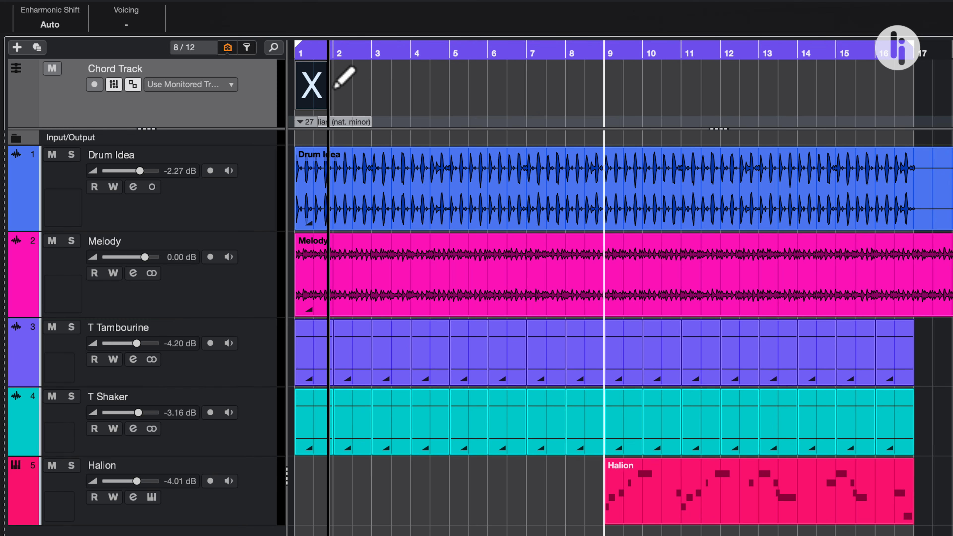
# Draw empty chord events at bars 2 to 4, and define the bar 1 chord as Dmin and the bar 2 chord as B♭maj7.
pyautogui.click(335, 87)
pyautogui.click(373, 87)
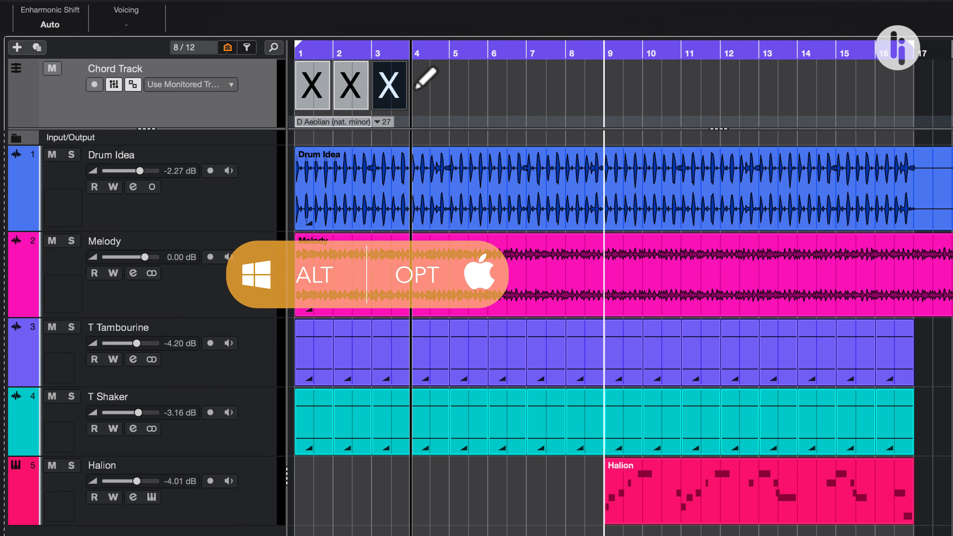
pyautogui.doubleClick(316, 95)
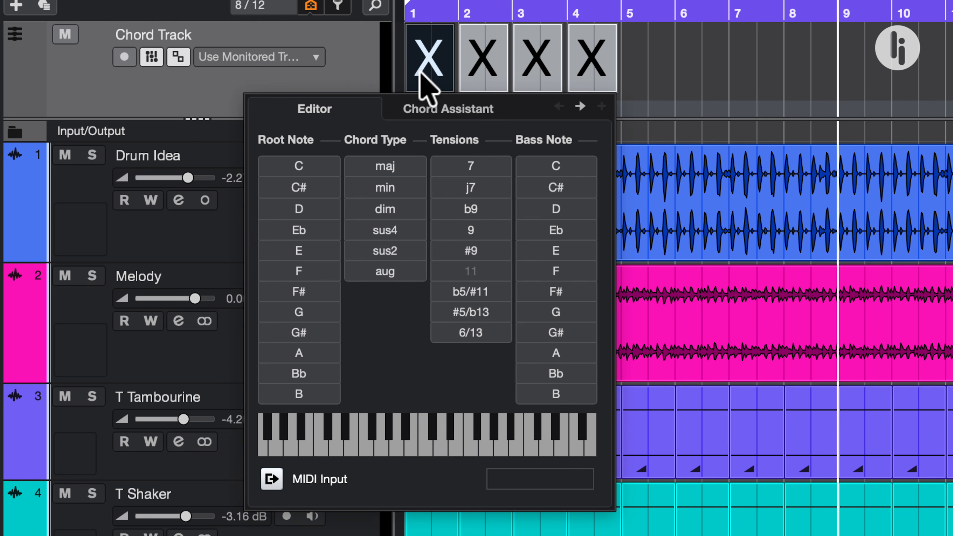
pyautogui.click(327, 207)
pyautogui.click(383, 185)
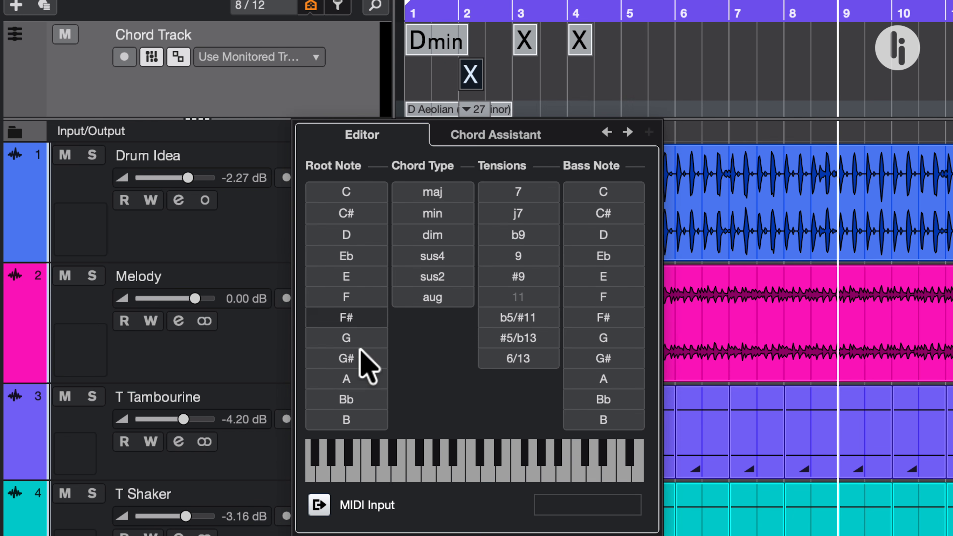
pyautogui.click(369, 399)
pyautogui.click(505, 207)
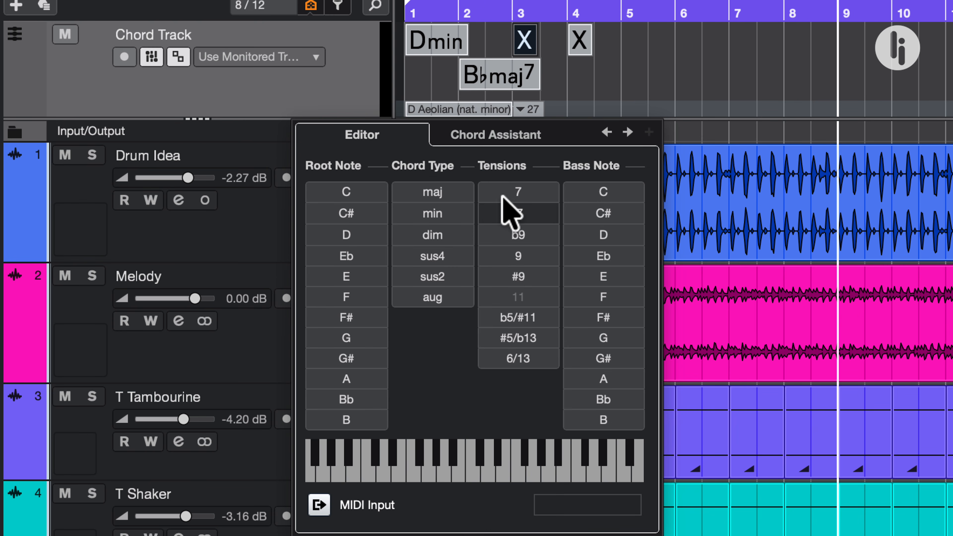
# Examine the Chord Assistant's suggestions for the bar 3 chord.
pyautogui.click(495, 136)
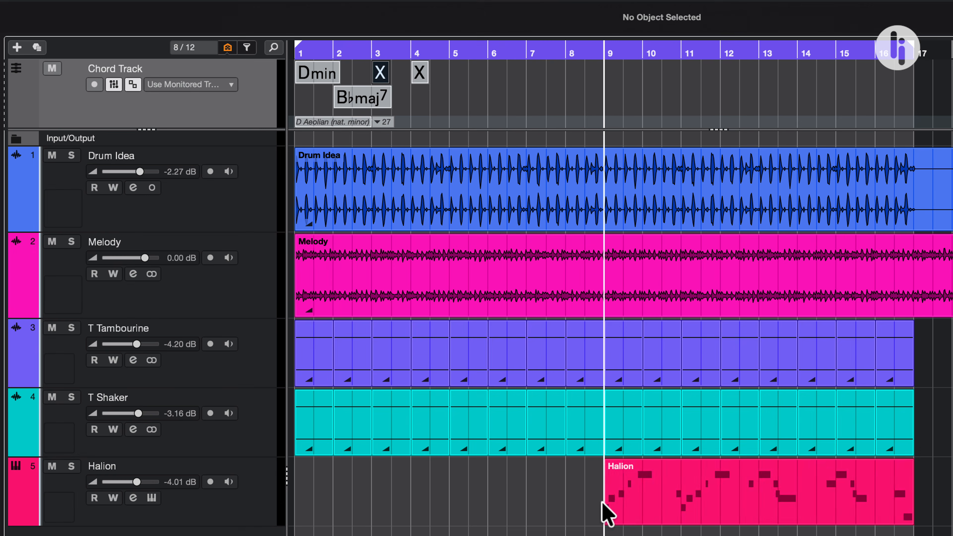
pyautogui.moveTo(604, 505); pyautogui.dragTo(610, 85)
pyautogui.click(674, 325)
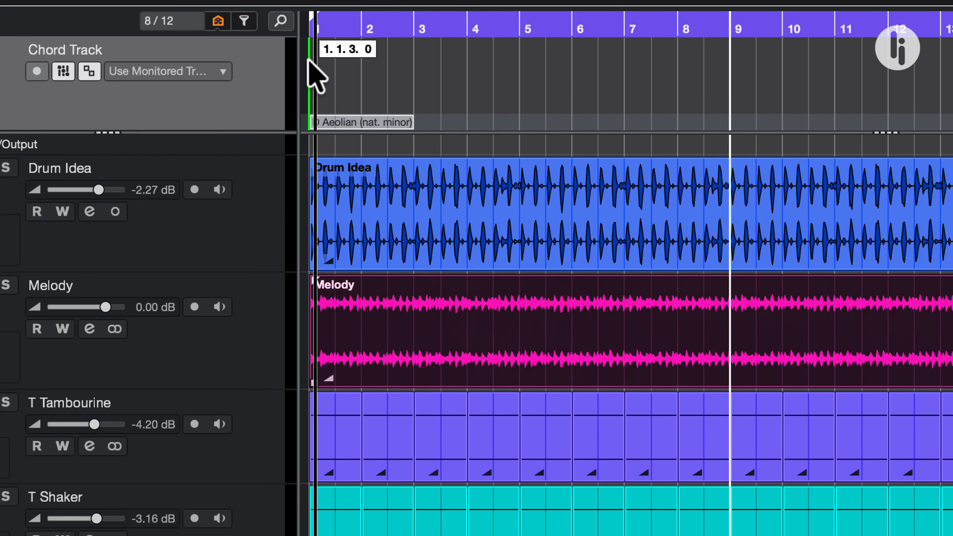
# Try filling the chord track from the Melody audio event and from the Dmin chord pad.
pyautogui.moveTo(316, 75); pyautogui.dragTo(312, 79)
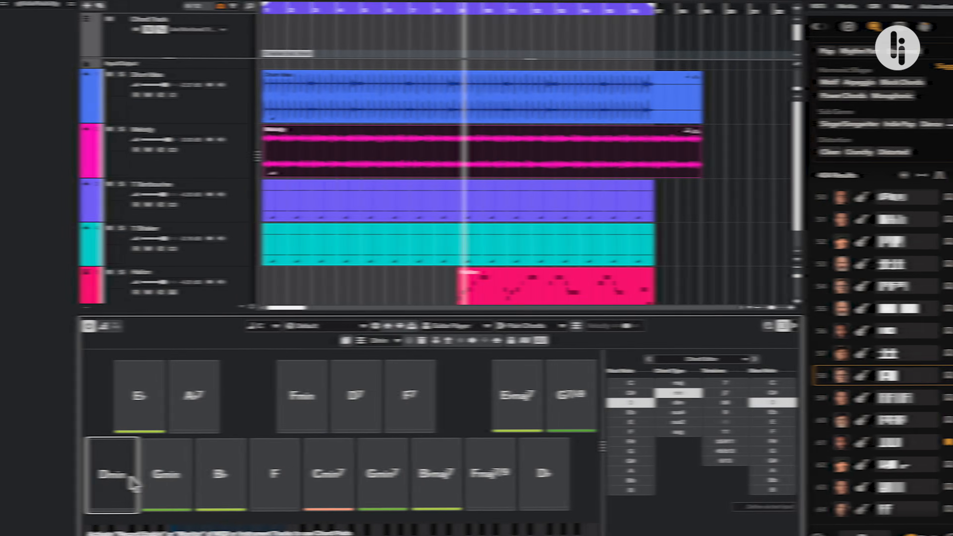
pyautogui.moveTo(126, 455); pyautogui.dragTo(125, 429)
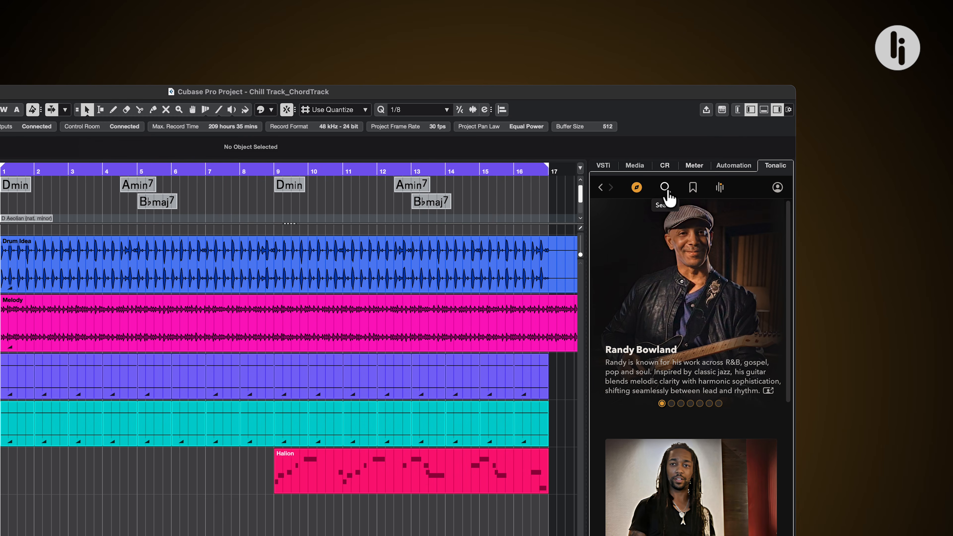
# Adjust the Tonalic preview option in the pattern search and audition Daily Carousel patterns 7 and 9.
pyautogui.click(665, 187)
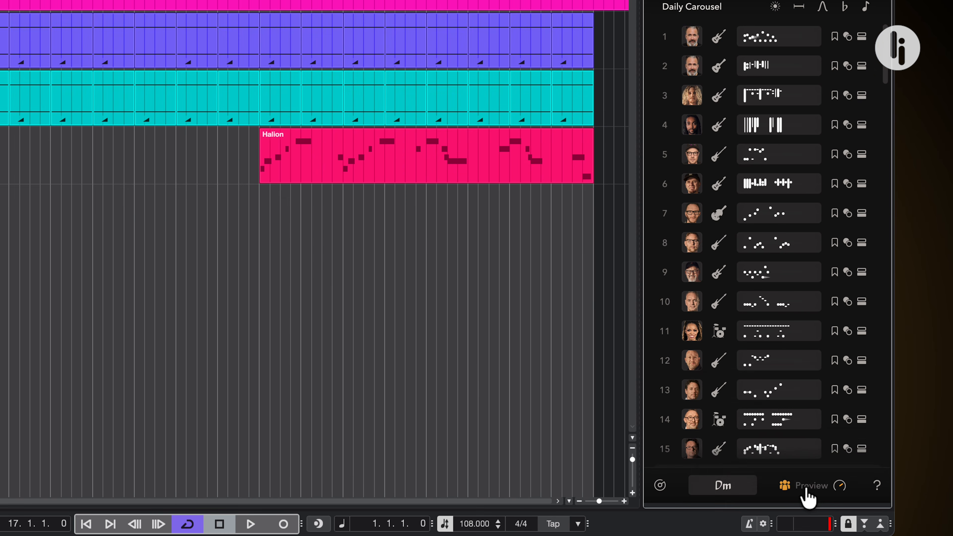
pyautogui.click(744, 483)
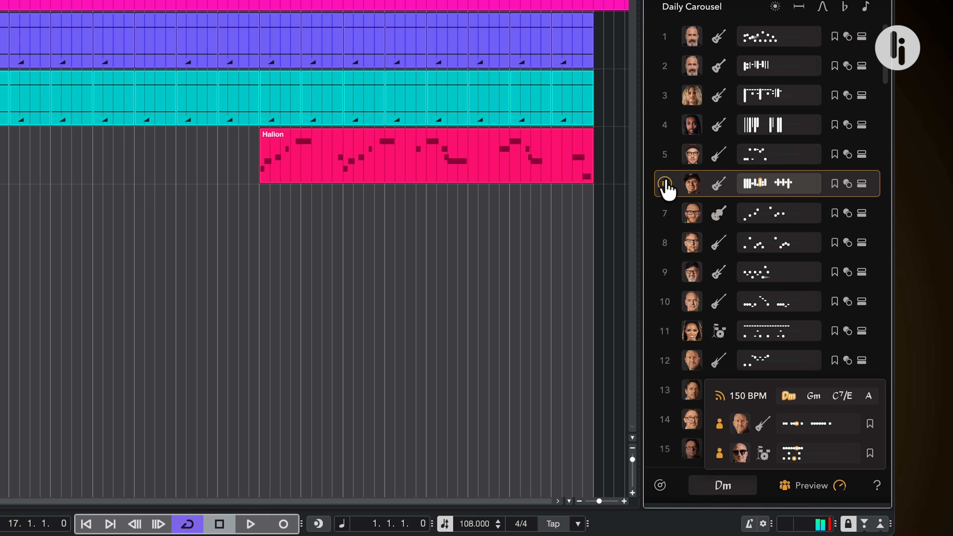
pyautogui.click(665, 213)
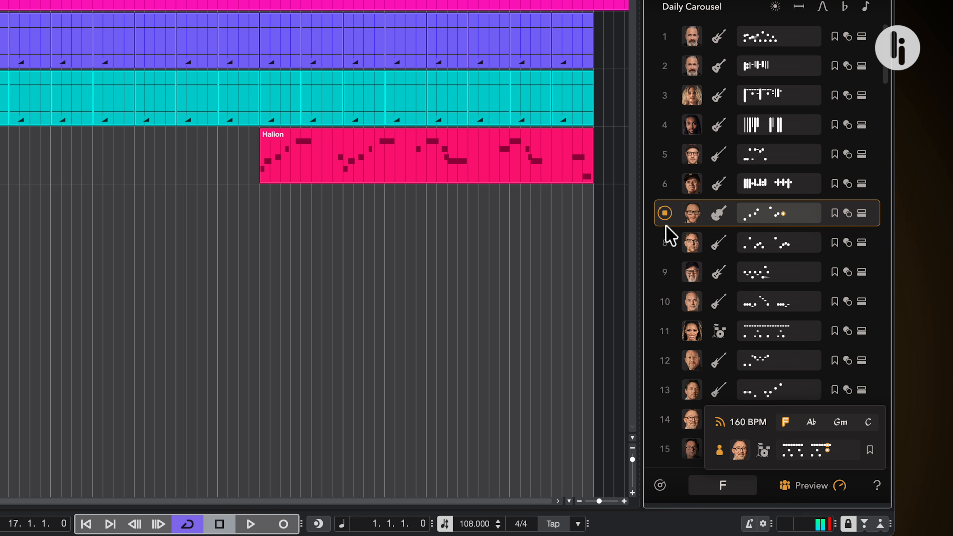
pyautogui.click(665, 272)
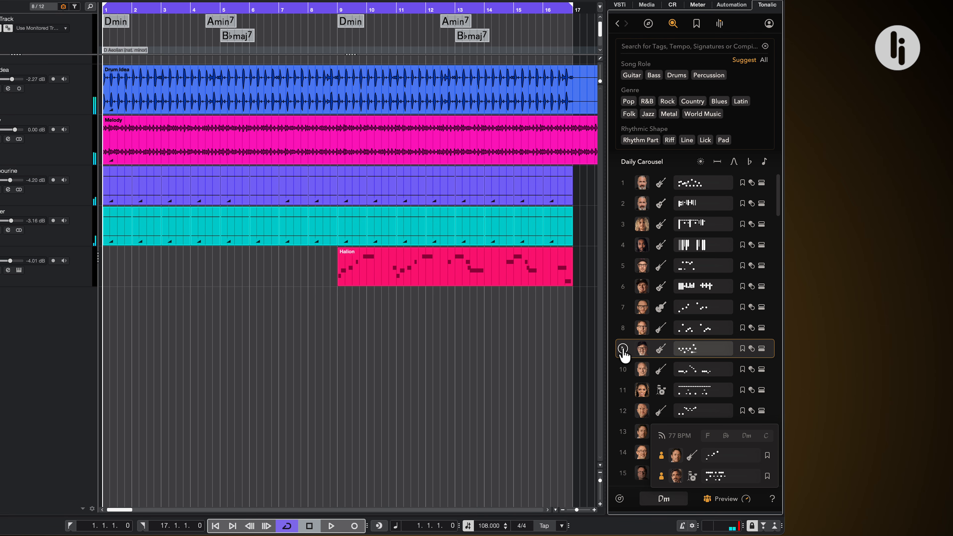
pyautogui.click(623, 349)
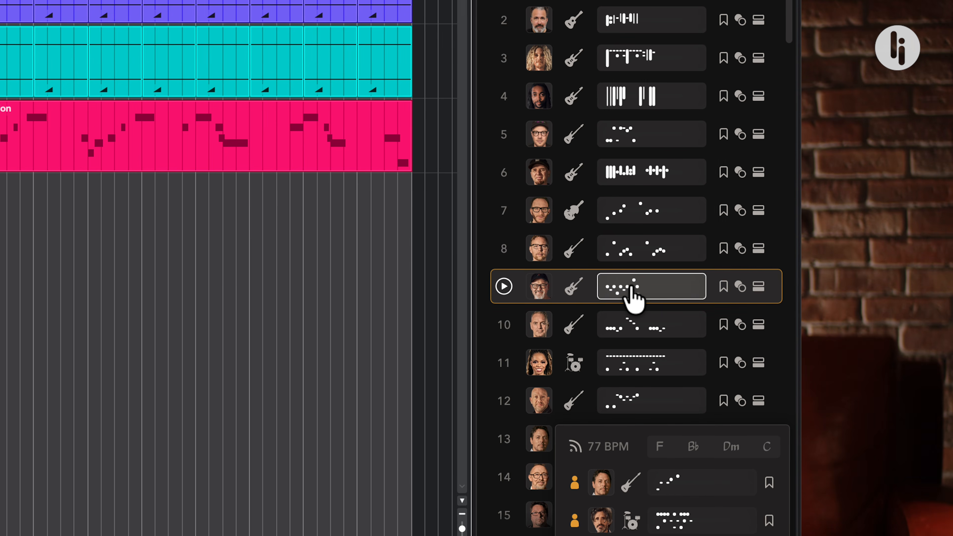
# Place the Tonalic electric guitar pattern on a new track at bar 1 and repeat it through bar 8.
pyautogui.moveTo(634, 295); pyautogui.dragTo(351, 189)
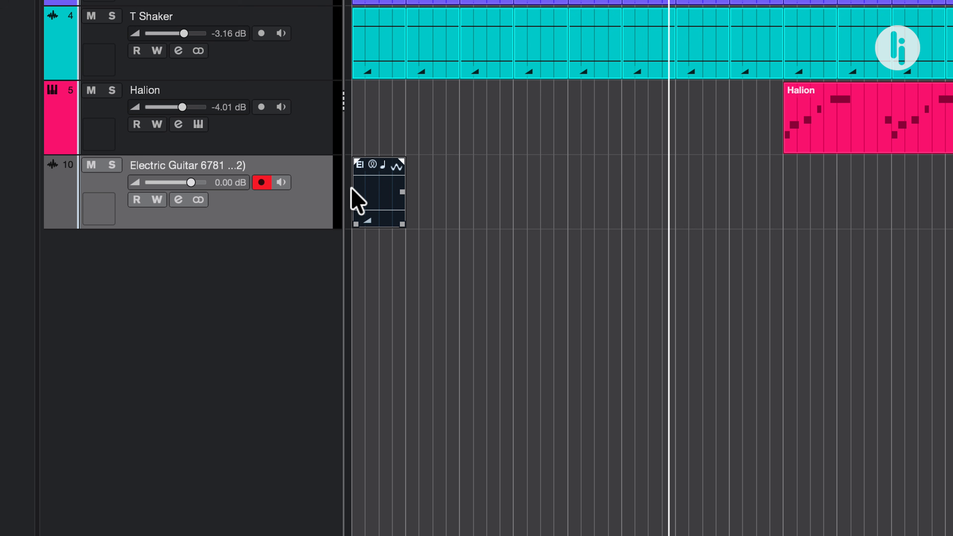
pyautogui.hotkey('alt', 'F3')
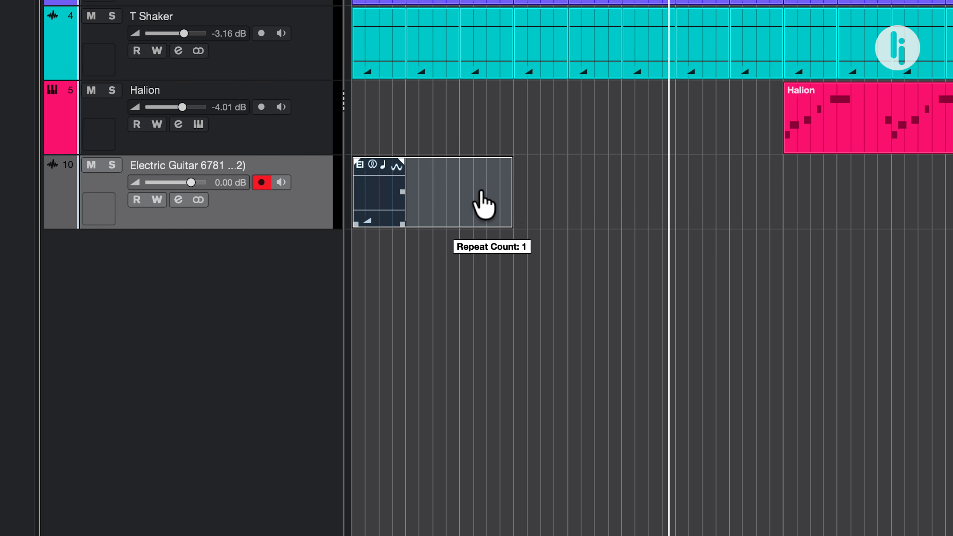
pyautogui.moveTo(484, 204); pyautogui.dragTo(769, 192)
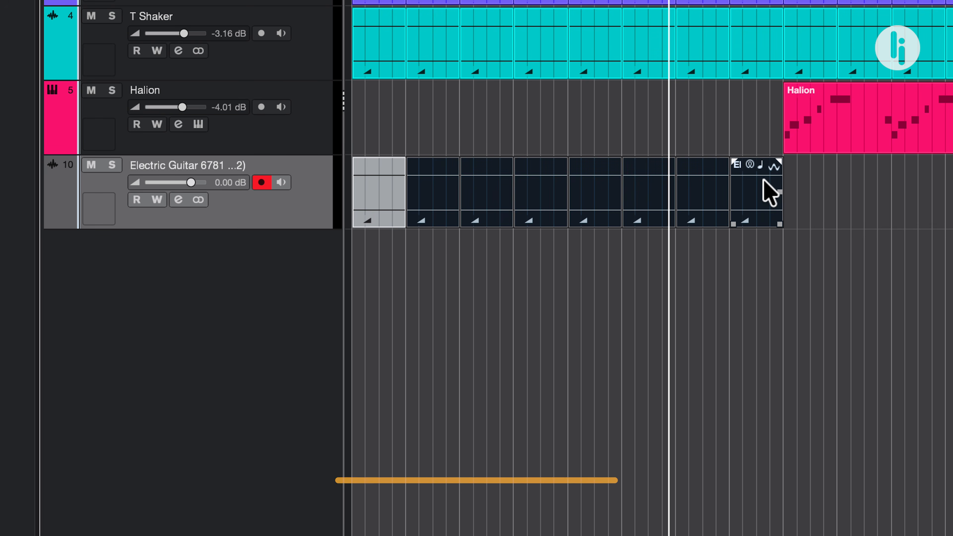